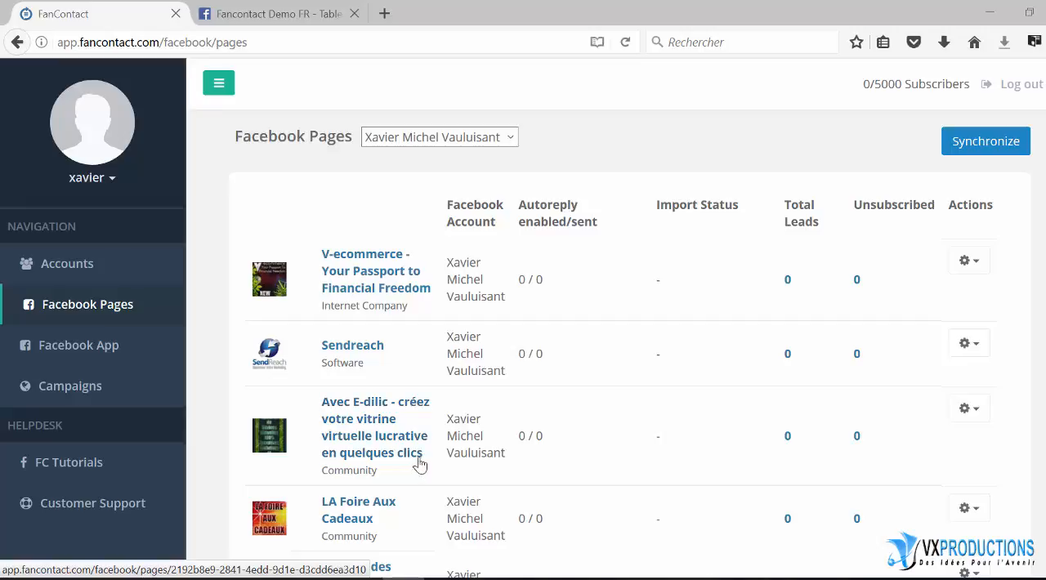
Import the leads from the inbox of the "Avec E-dilic" Facebook page and enable its daily scan
{"action": "left_click", "coordinate": [979, 411]}
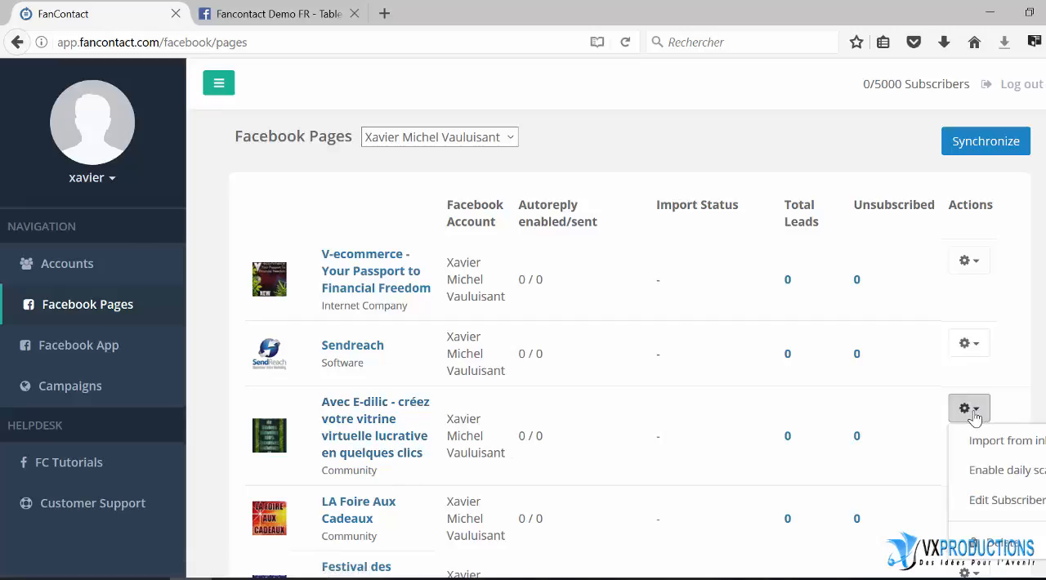
{"action": "scroll", "coordinate": [946, 429], "scroll_direction": "down", "scroll_amount": 1}
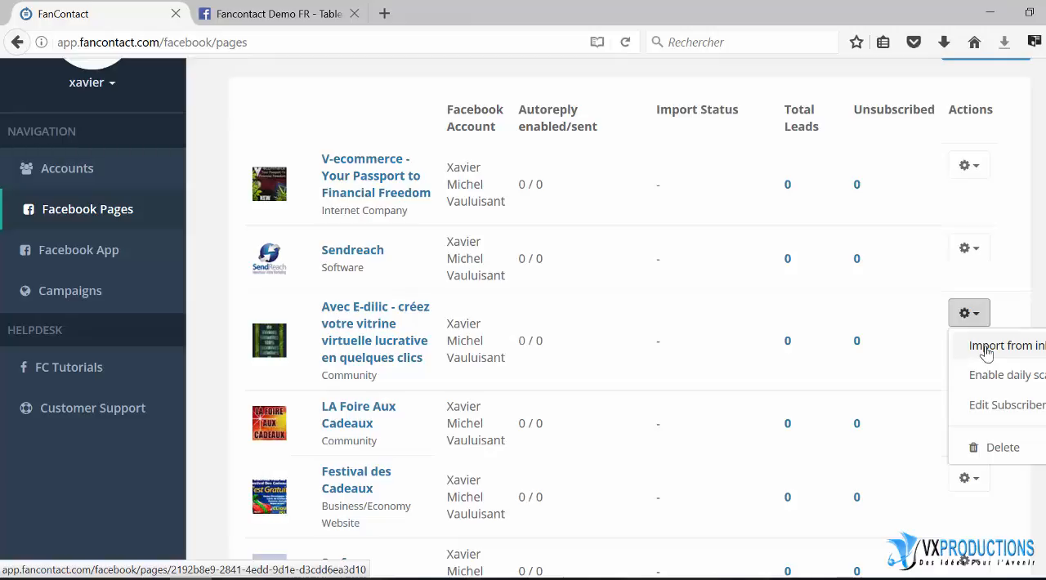
{"action": "left_click", "coordinate": [986, 353]}
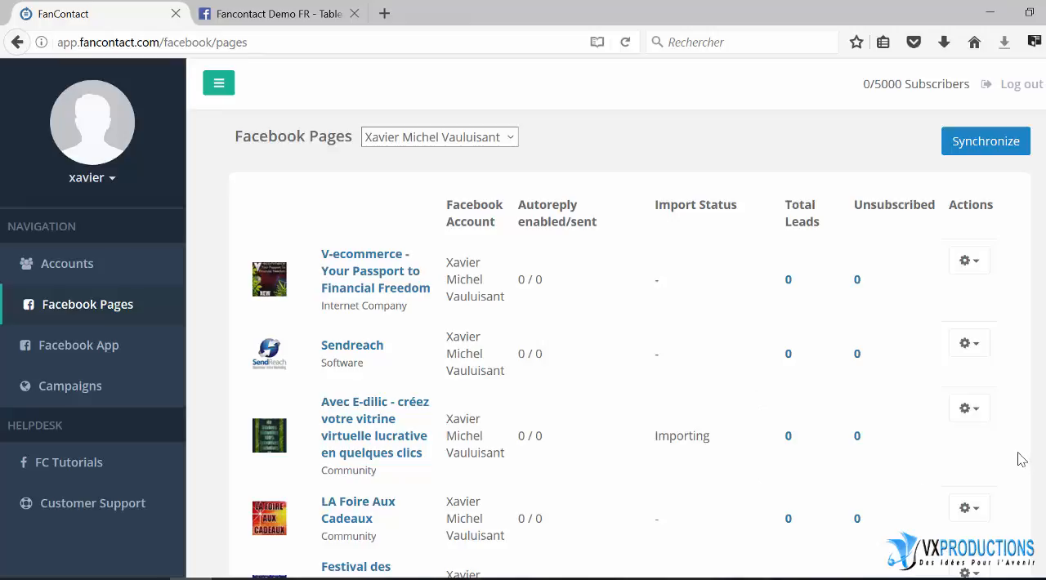
{"action": "left_click", "coordinate": [976, 414]}
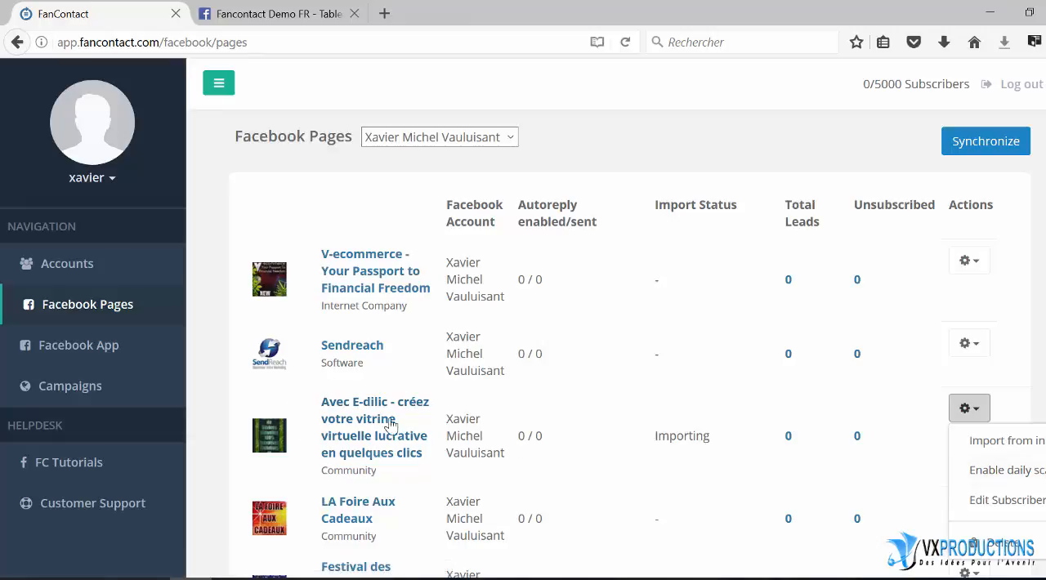
{"action": "left_click", "coordinate": [990, 474]}
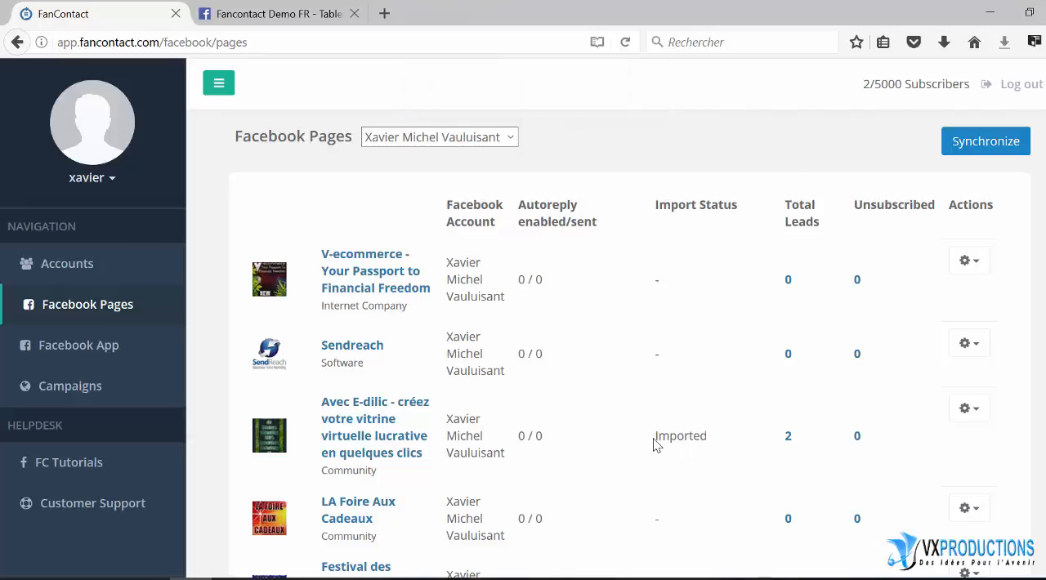
Check the import status and total leads of the "Avec E-dilic" page
{"action": "left_click_drag", "start_coordinate": [654, 443], "coordinate": [712, 443]}
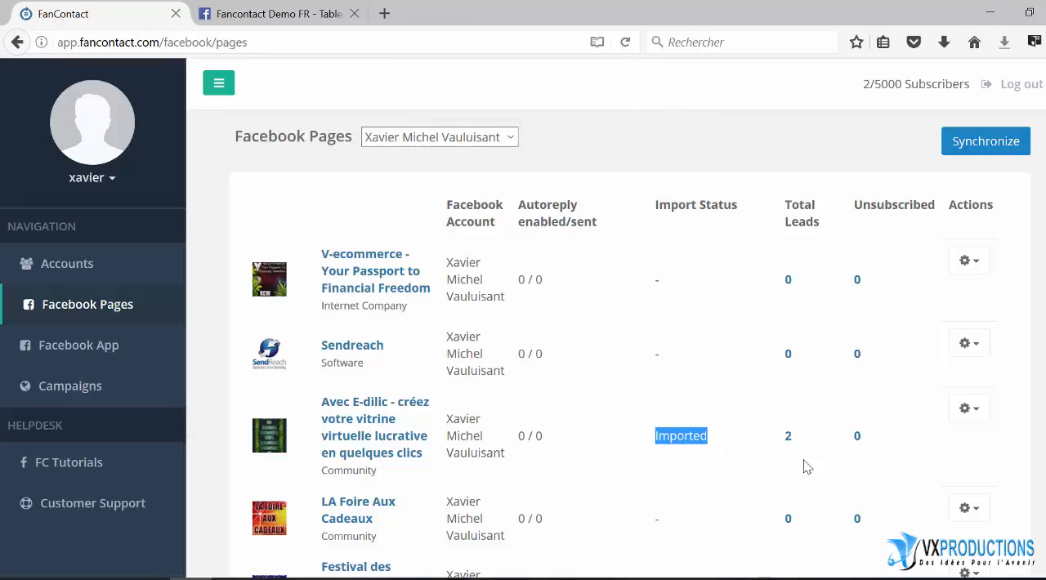
{"action": "left_click_drag", "start_coordinate": [800, 442], "coordinate": [785, 438]}
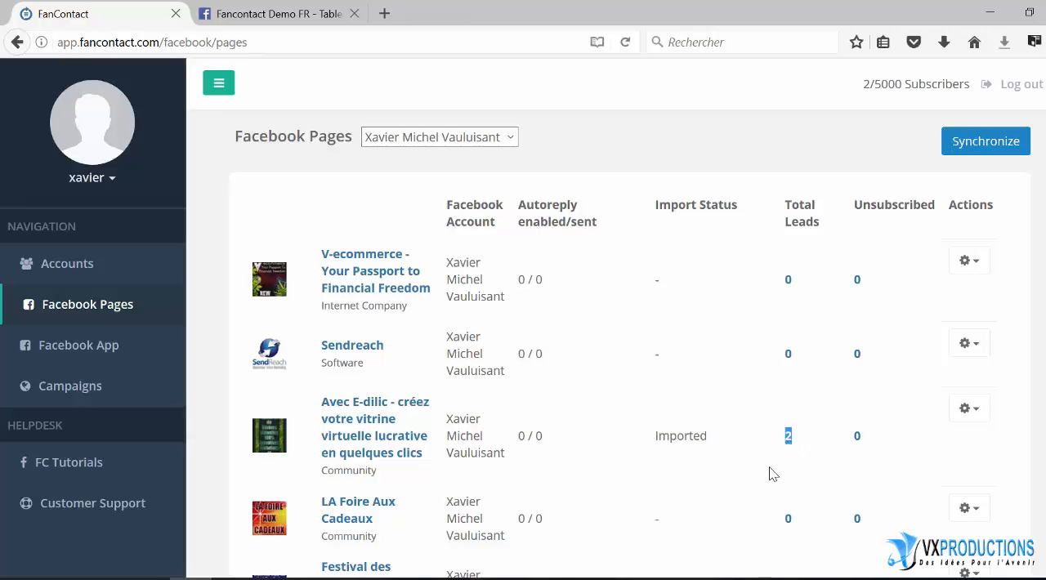
{"action": "left_click", "coordinate": [824, 402]}
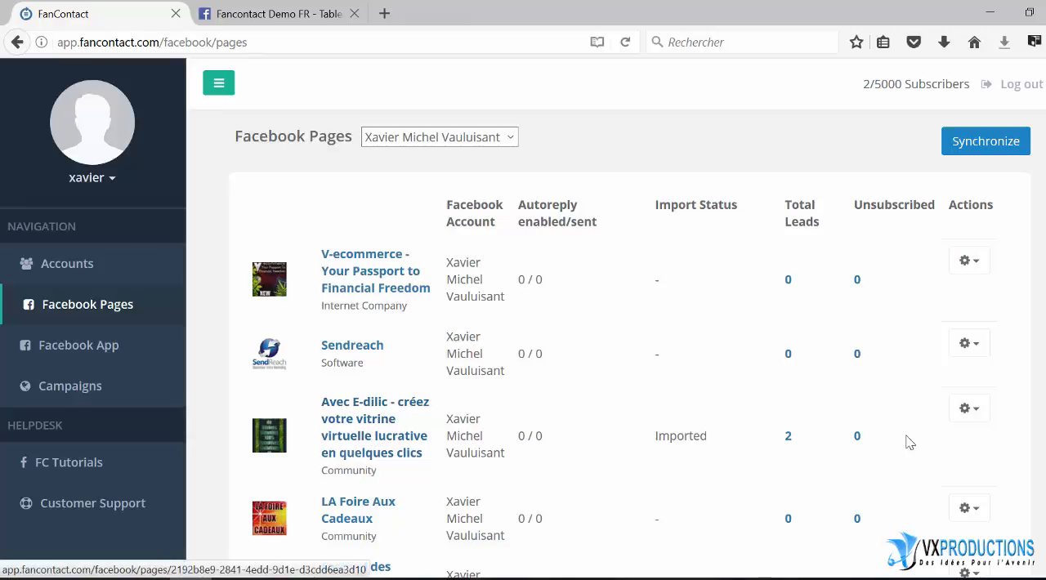
View the subscriber list of the "Avec E-dilic" page and return to the Facebook pages overview
{"action": "left_click", "coordinate": [974, 413]}
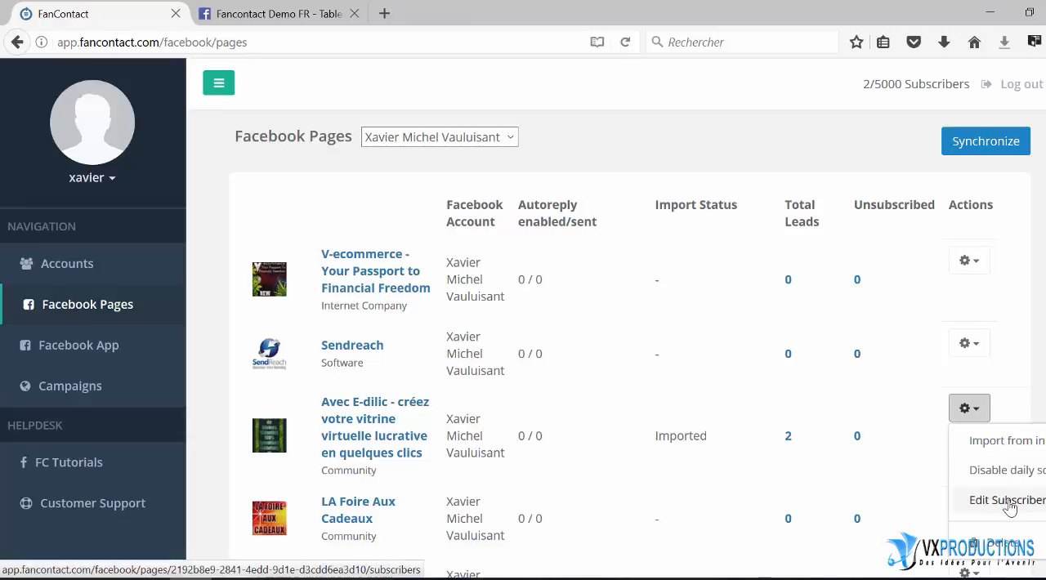
{"action": "left_click", "coordinate": [1008, 501]}
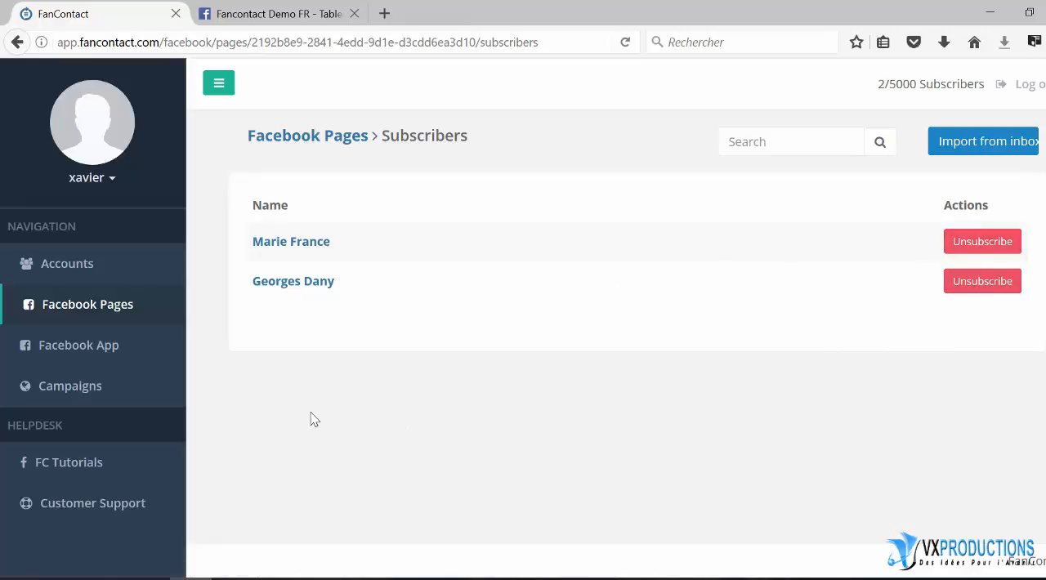
{"action": "left_click", "coordinate": [71, 305]}
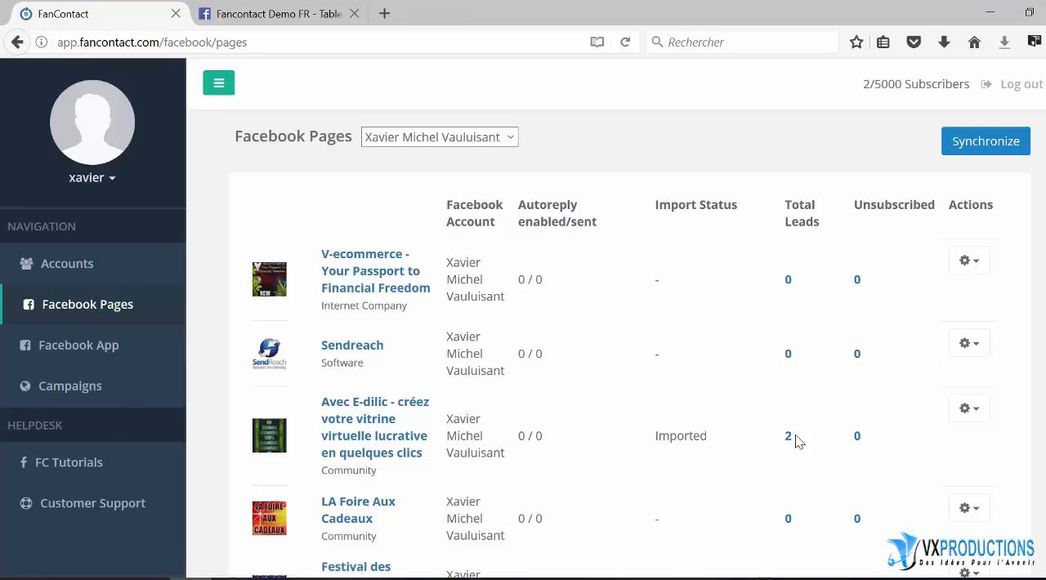
Start a new campaign and name it "Un beau Cadeau pour vous"
{"action": "left_click", "coordinate": [64, 393]}
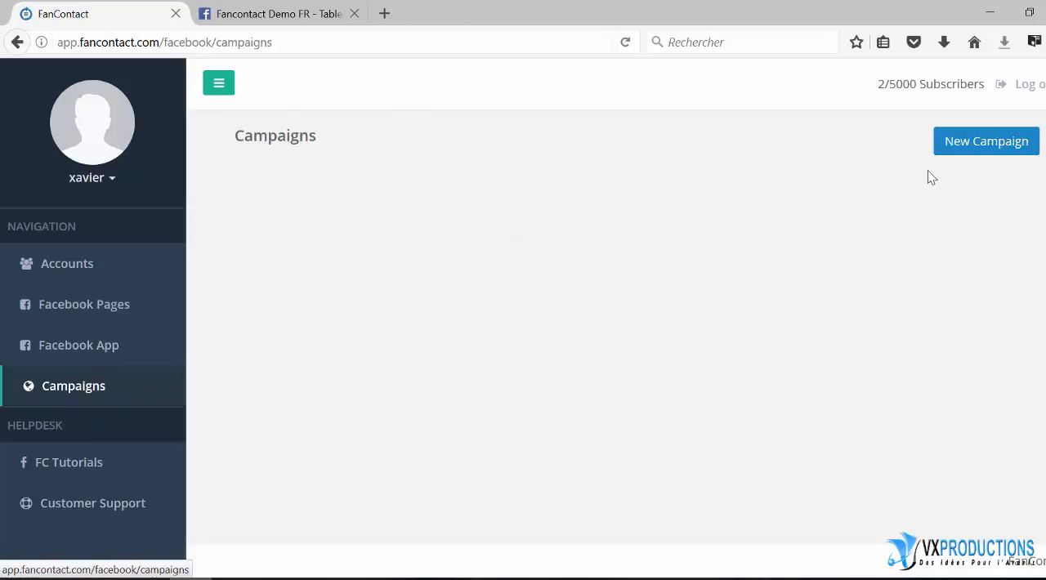
{"action": "left_click", "coordinate": [983, 143]}
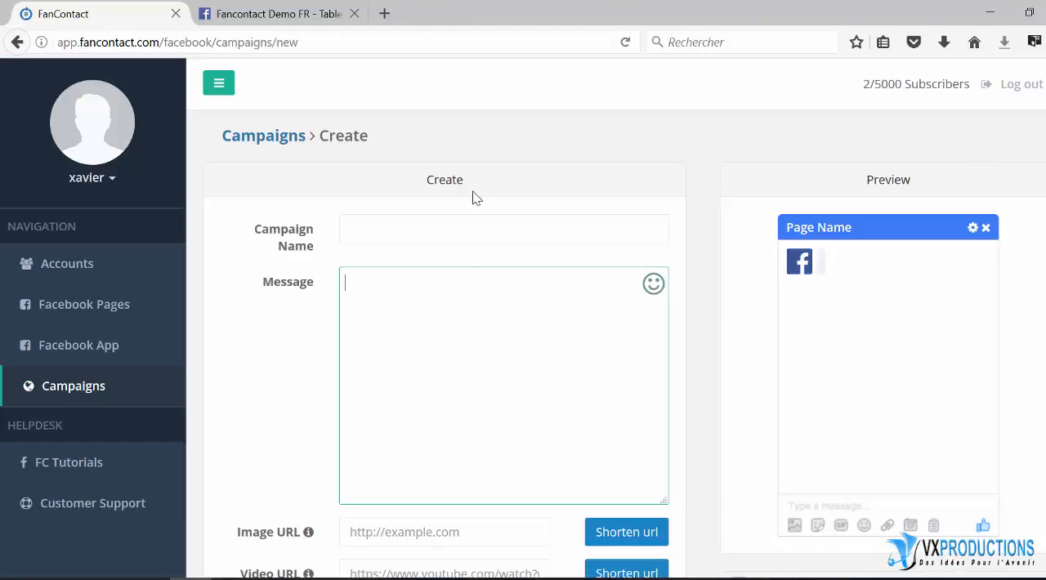
{"action": "left_click", "coordinate": [365, 235]}
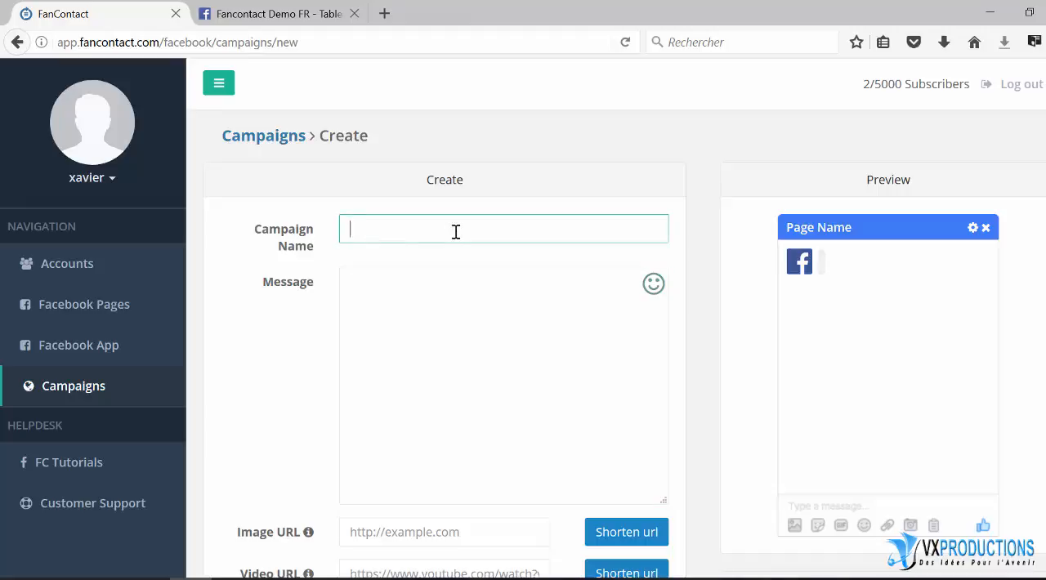
{"action": "type", "text": "Un beau Cadeau pour vous"}
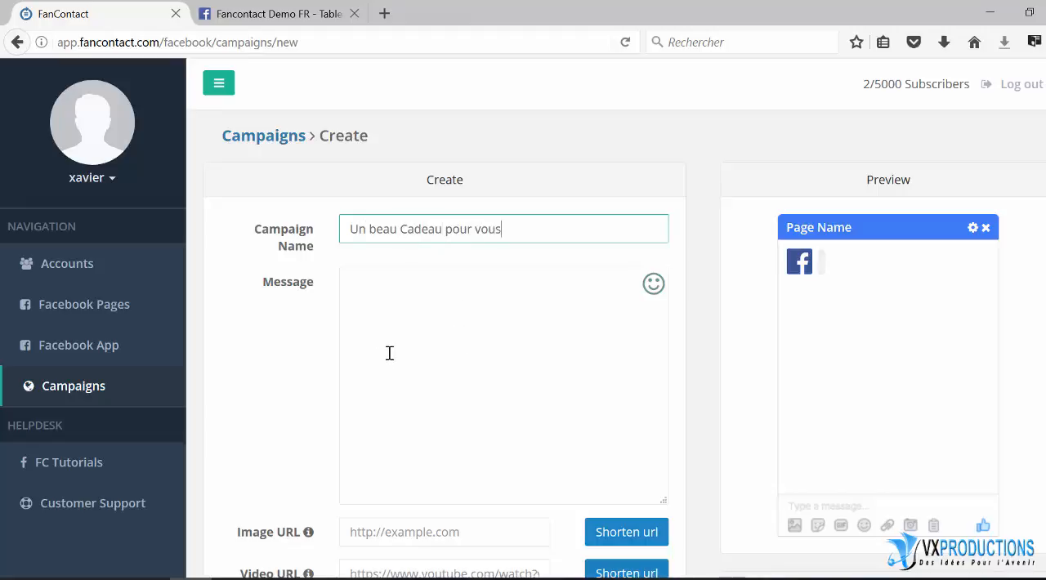
Begin the campaign message with the greeting "Bonjour ou Bonsoir," followed by a blank line
{"action": "left_click", "coordinate": [368, 301]}
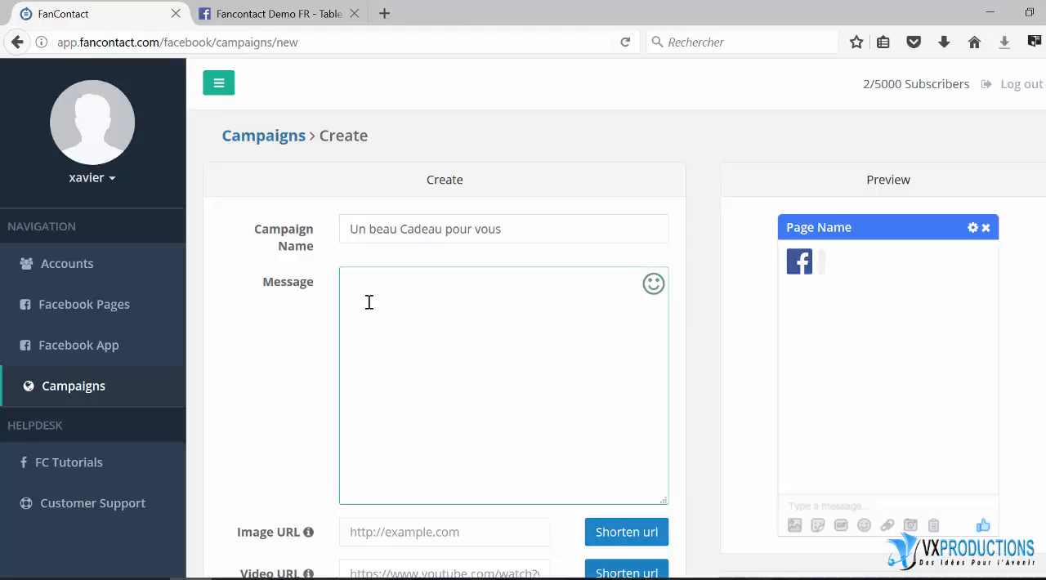
{"action": "type", "text": "B"}
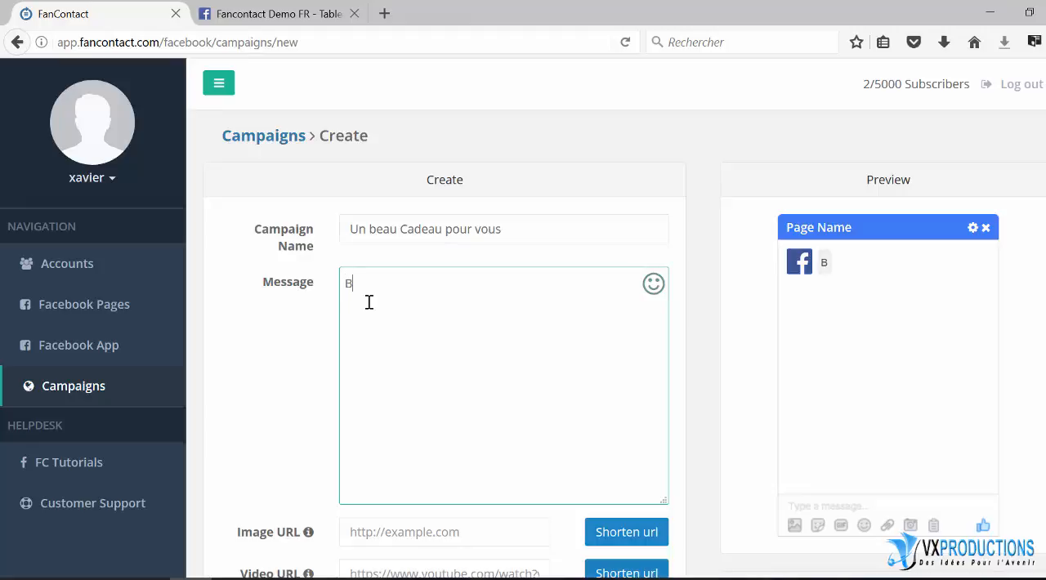
{"action": "type", "text": "onjour ou Bonso"}
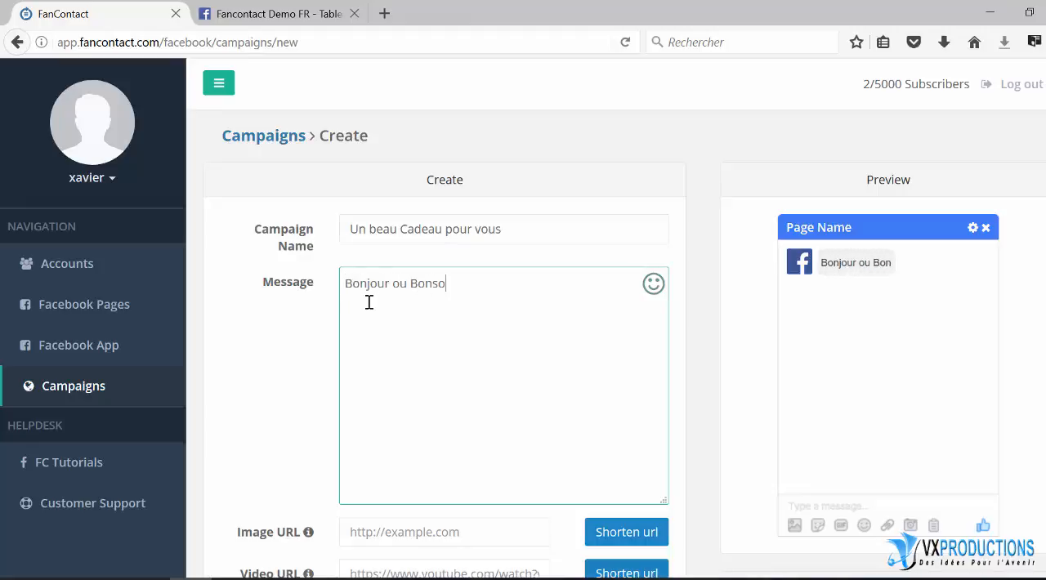
{"action": "type", "text": "ir,"}
{"action": "key", "text": "Return"}
{"action": "key", "text": "Return"}
Write "j'ai le plaisir de vous offrir quelques cadeaux pour vous remercier de votre intéraction" below the greeting
{"action": "type", "text": "j'ai le plaisi"}
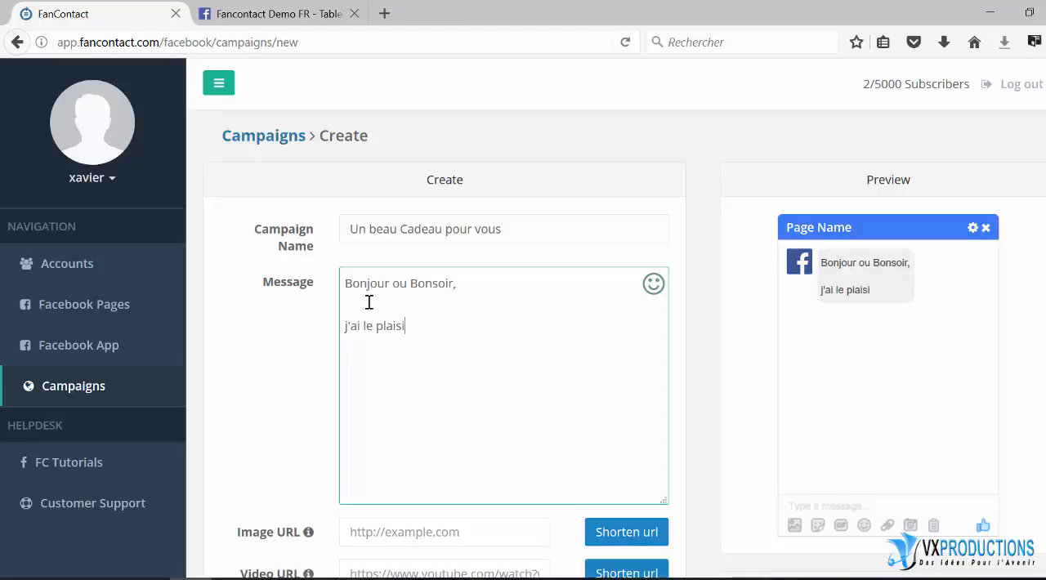
{"action": "type", "text": "r de voius offrir"}
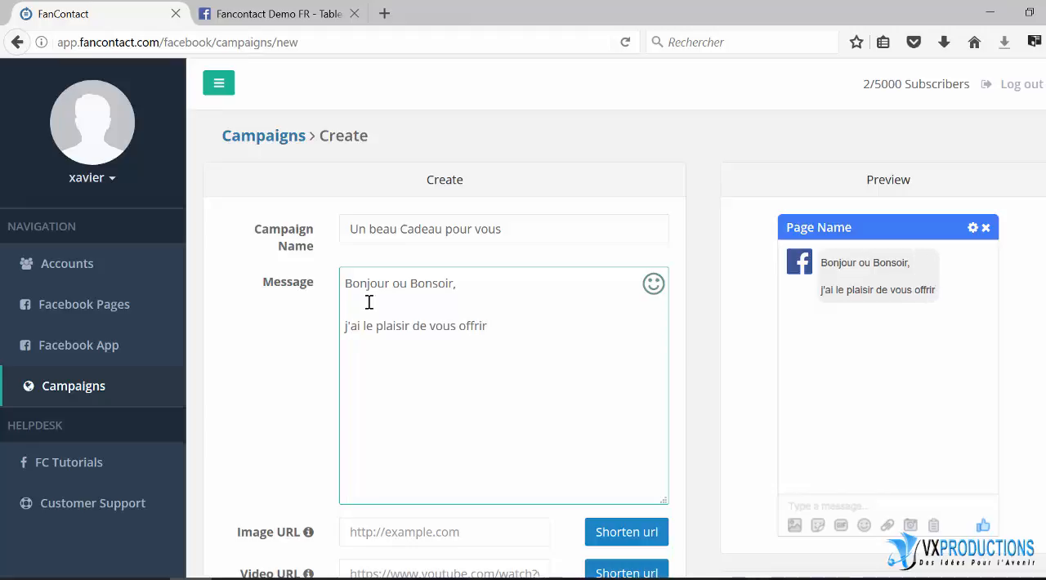
{"action": "type", "text": " quelques c"}
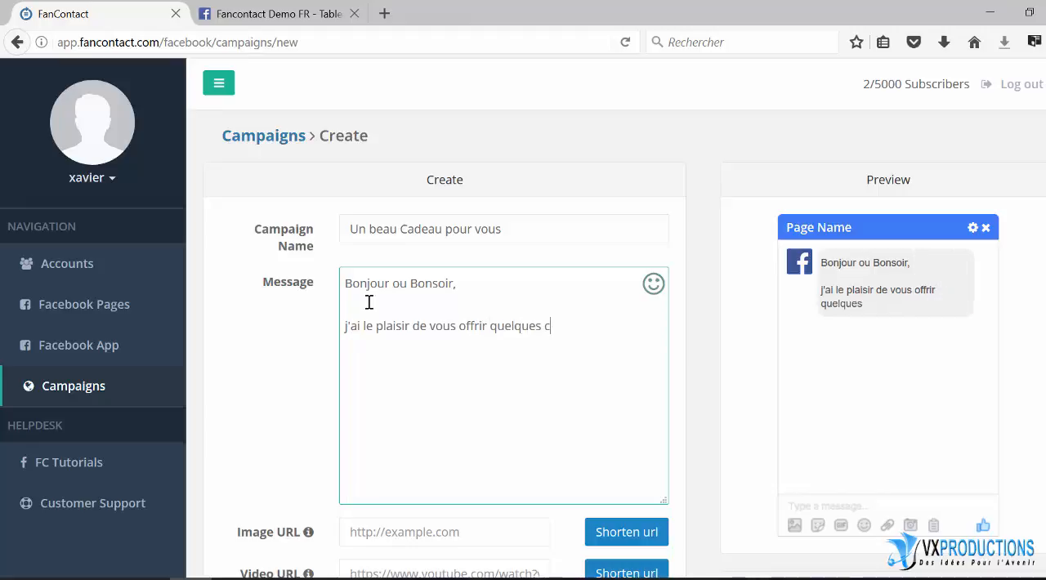
{"action": "type", "text": "adeaux pou"}
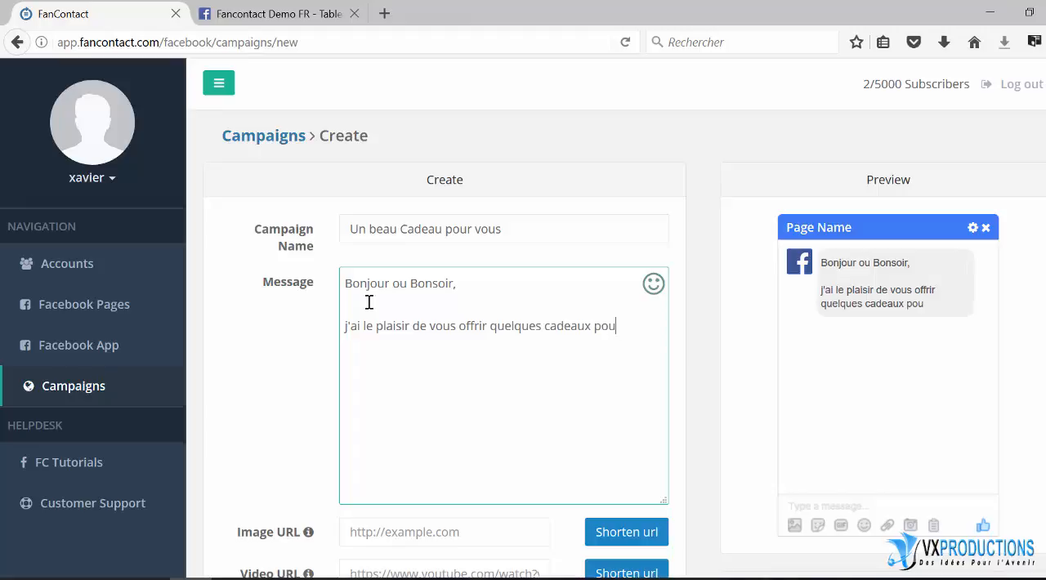
{"action": "type", "text": "r vous remerci"}
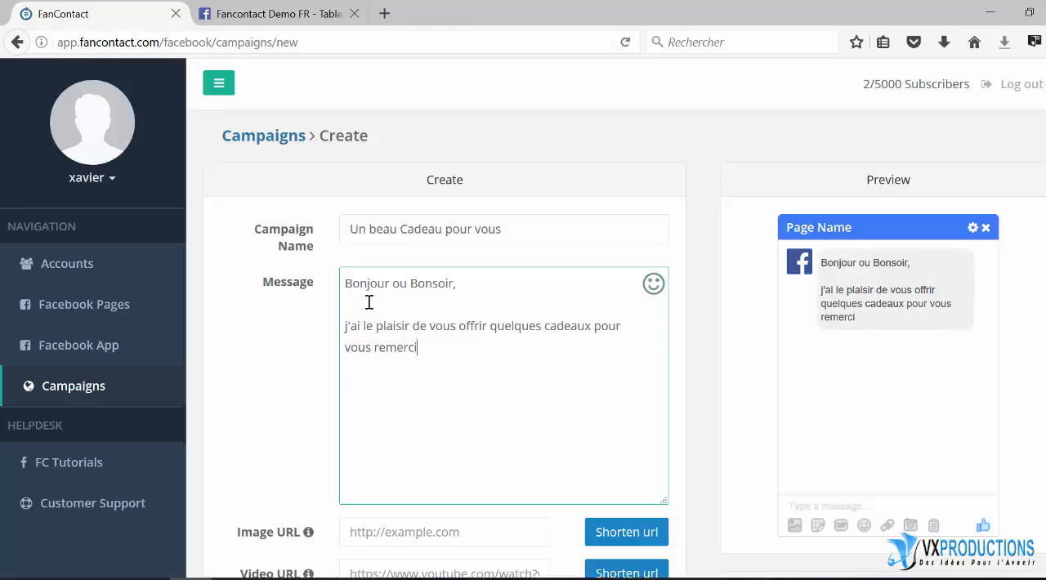
{"action": "type", "text": "er de votre inté"}
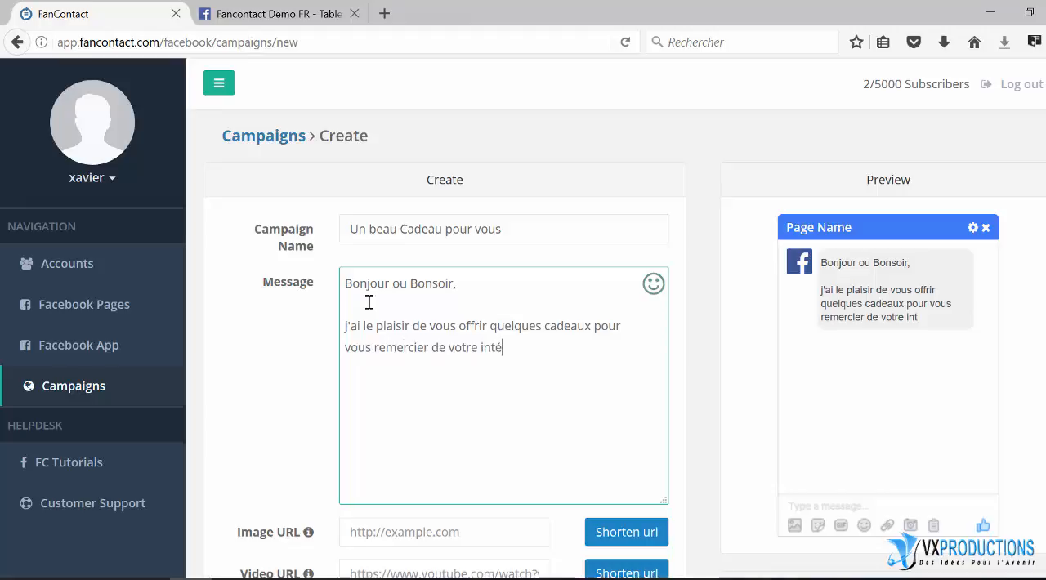
{"action": "type", "text": "raction"}
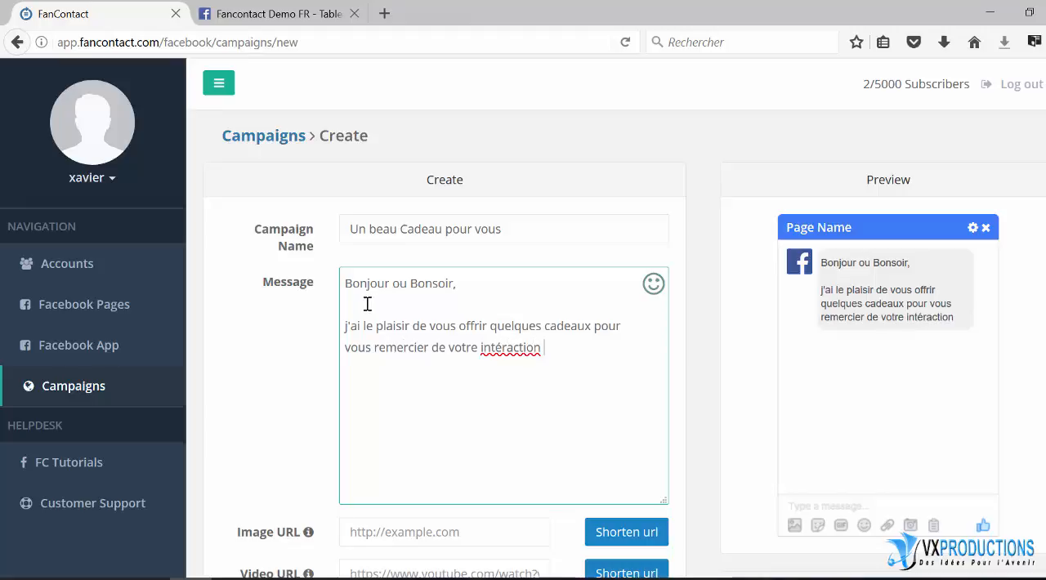
Correct "intéraction" to "interaction" and finish the message sentence with "avec ma page."
{"action": "left_click", "coordinate": [505, 351]}
{"action": "key", "text": "BackSpace"}
{"action": "type", "text": "e"}
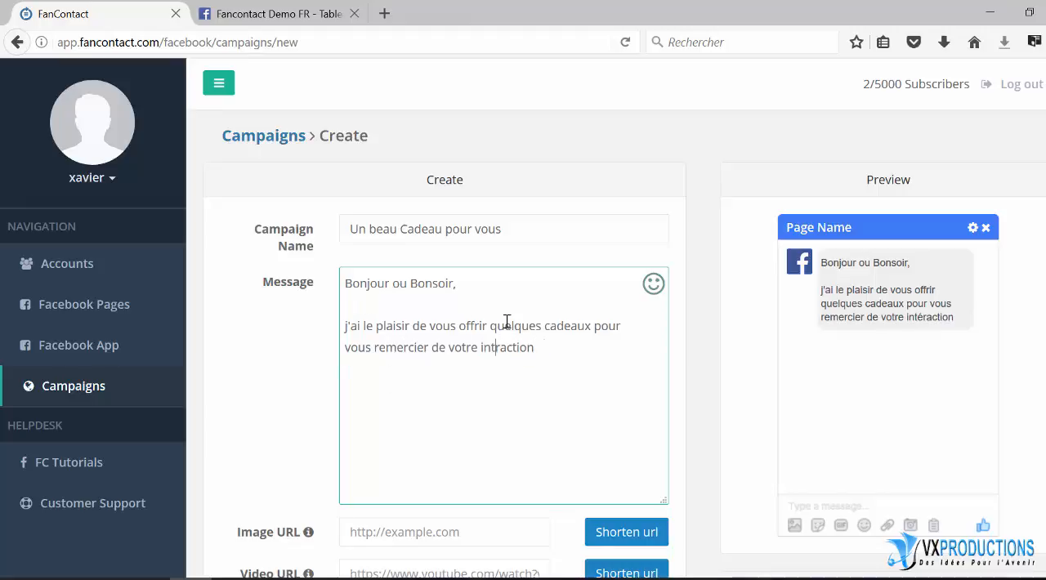
{"action": "left_click", "coordinate": [587, 348]}
{"action": "type", "text": "avec ma page."}
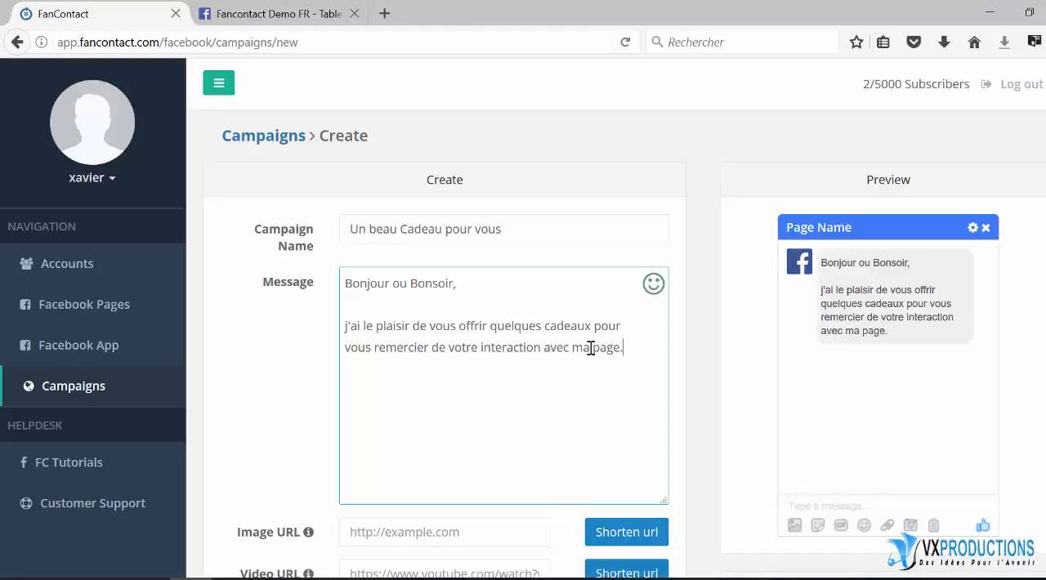
Add a new line after the sentence and capitalise its first letter to read "J'ai"
{"action": "key", "text": "Return"}
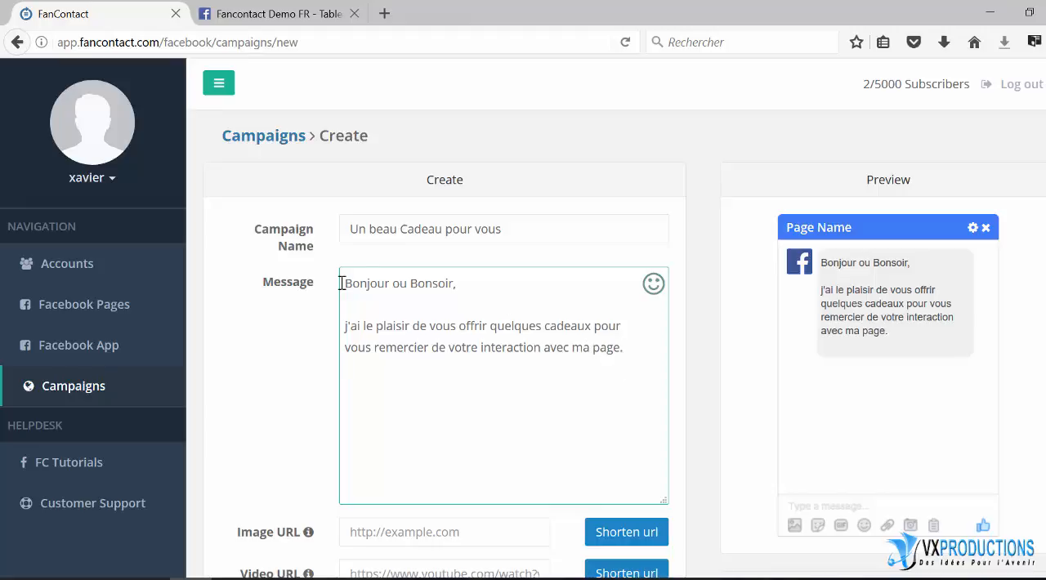
{"action": "left_click", "coordinate": [347, 327]}
{"action": "key", "text": "BackSpace"}
{"action": "type", "text": "J"}
{"action": "left_click", "coordinate": [358, 383]}
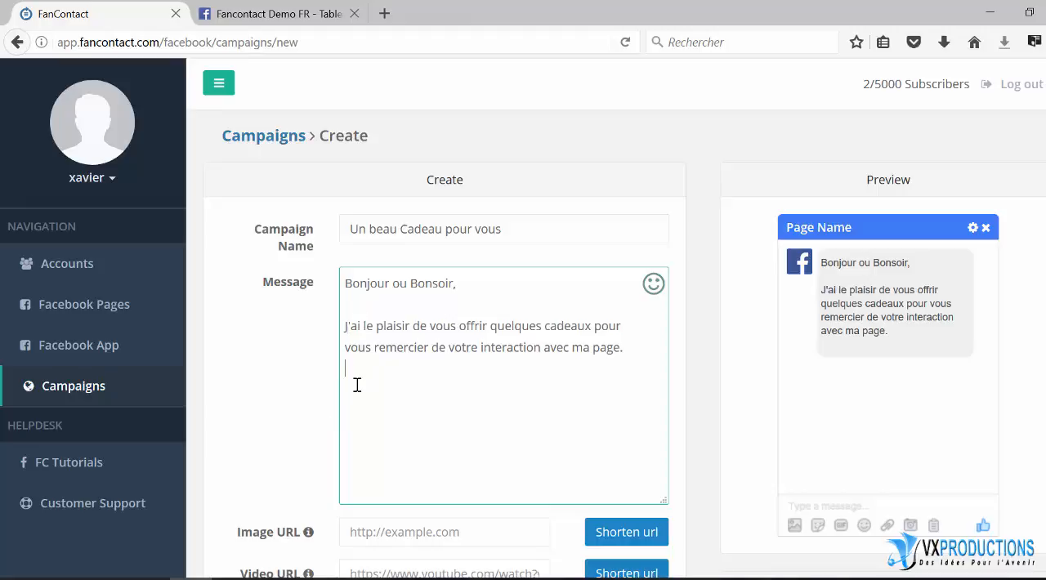
{"action": "key", "text": "Return"}
{"action": "type", "text": "https://jvz1.com/c/6425/257973"}
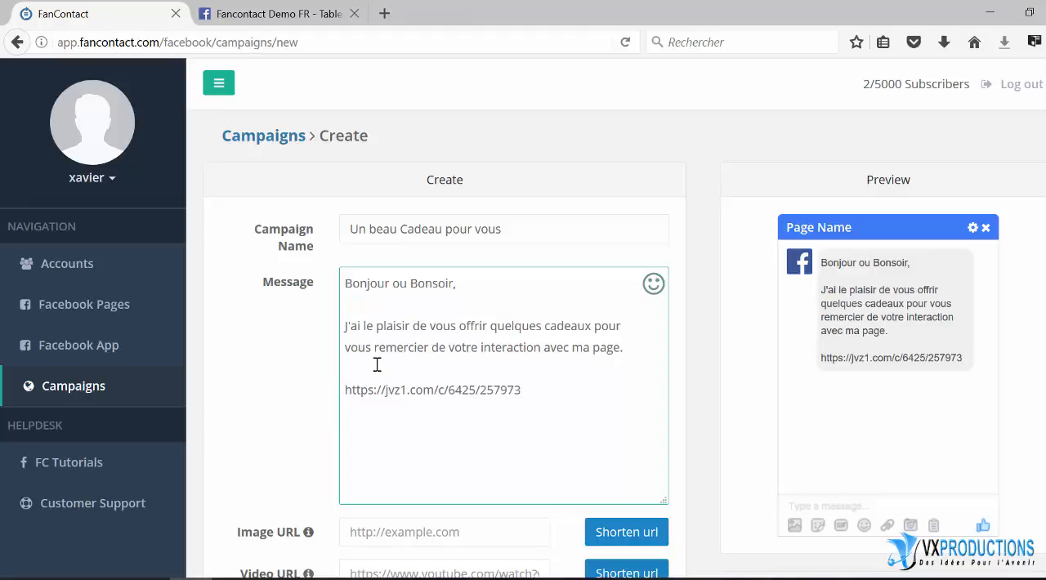
Copy the element10.png link from the Notepad note and paste it as the campaign's image URL
{"action": "scroll", "coordinate": [235, 390], "scroll_direction": "down", "scroll_amount": 2}
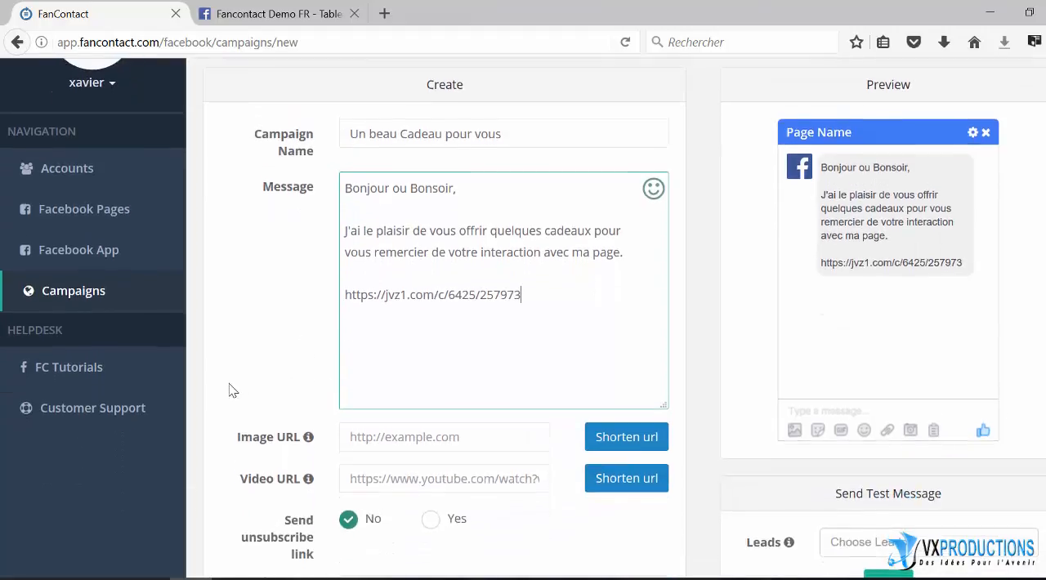
{"action": "scroll", "coordinate": [235, 390], "scroll_direction": "down", "scroll_amount": 4}
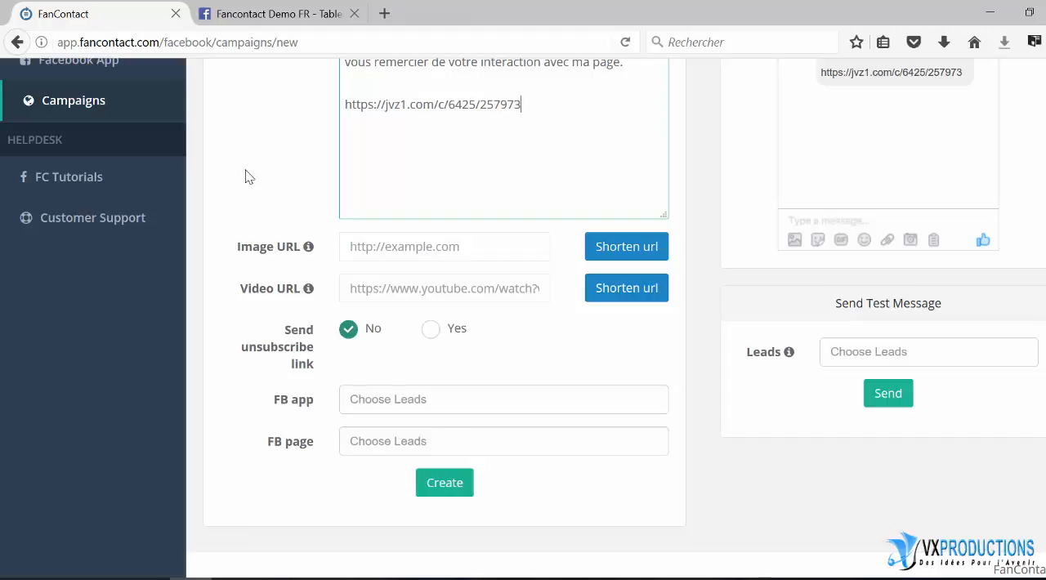
{"action": "left_click", "coordinate": [368, 247]}
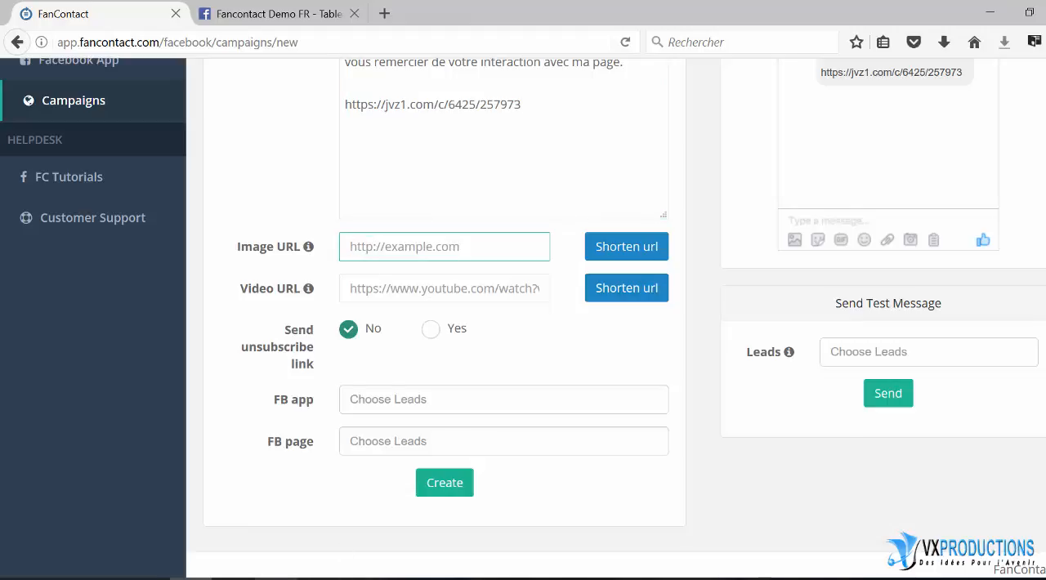
{"action": "left_click", "coordinate": [274, 578]}
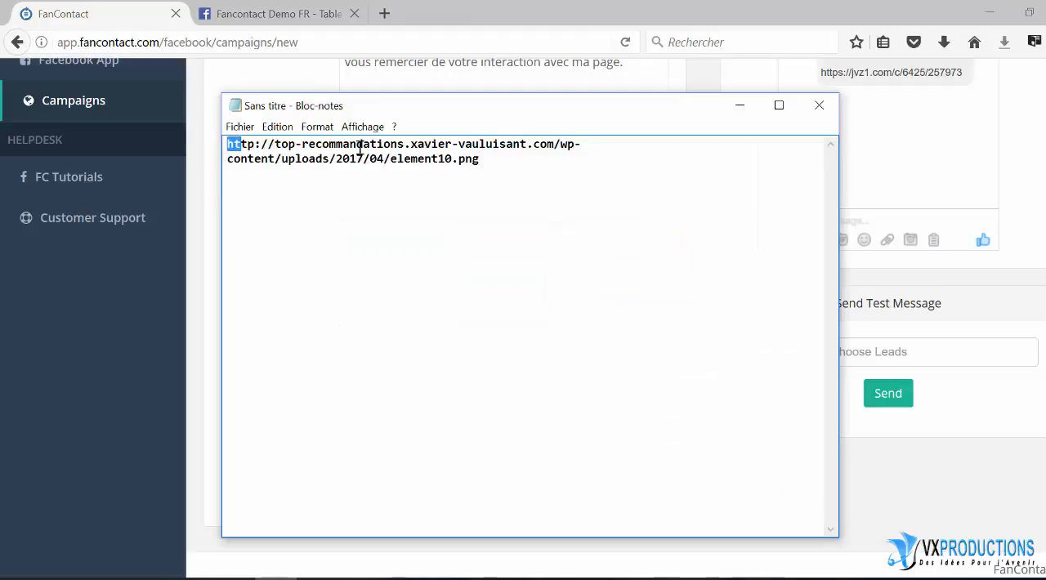
{"action": "key", "text": "ctrl+a"}
{"action": "right_click", "coordinate": [504, 166]}
{"action": "left_click", "coordinate": [489, 204]}
{"action": "left_click", "coordinate": [742, 111]}
{"action": "right_click", "coordinate": [367, 243]}
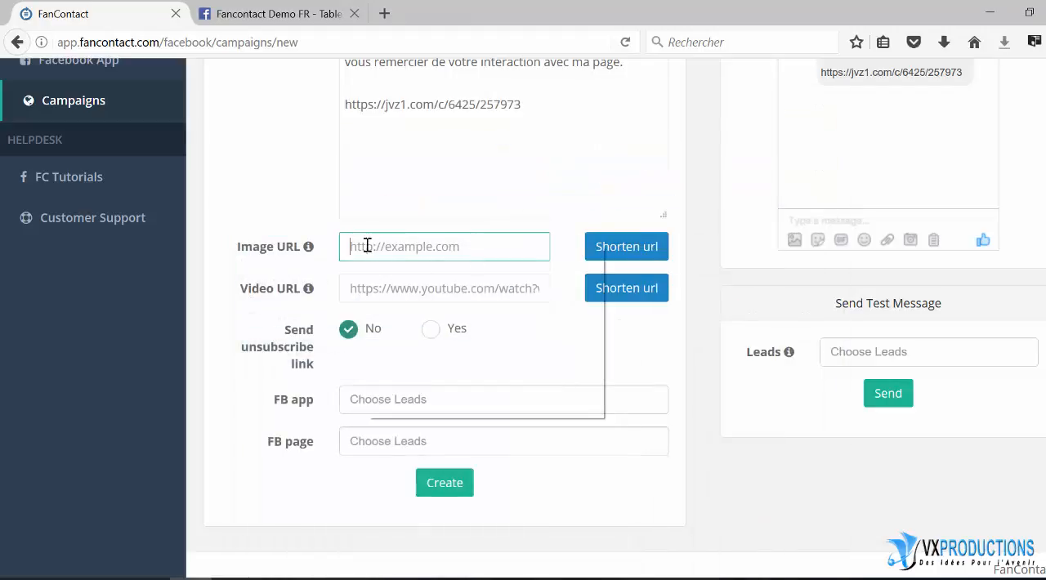
{"action": "left_click", "coordinate": [406, 313]}
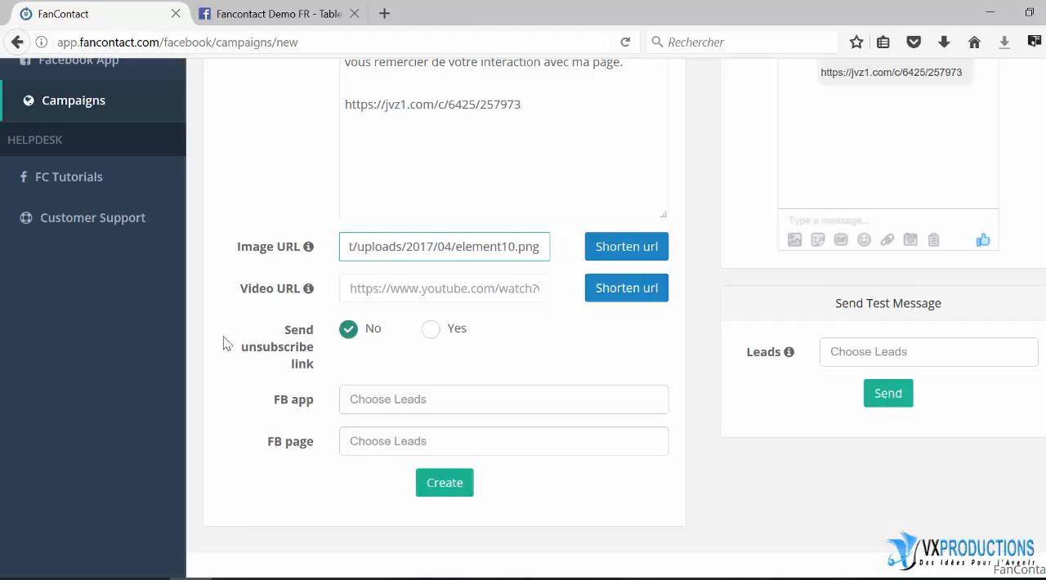
Enable sending the unsubscribe link and choose the Fancontact Demo FR app as the campaign's FB app
{"action": "left_click", "coordinate": [430, 330]}
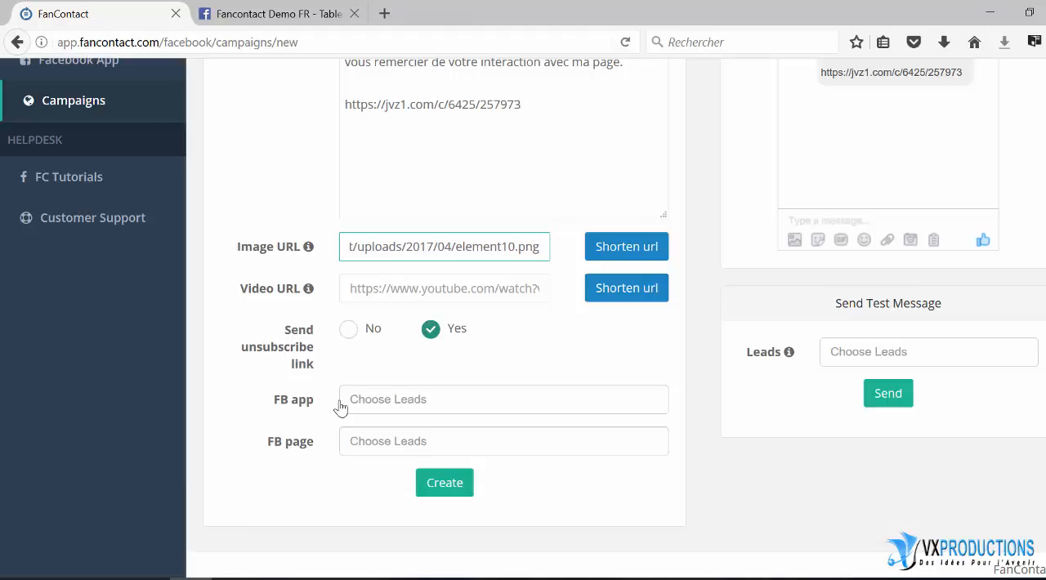
{"action": "left_click", "coordinate": [366, 398]}
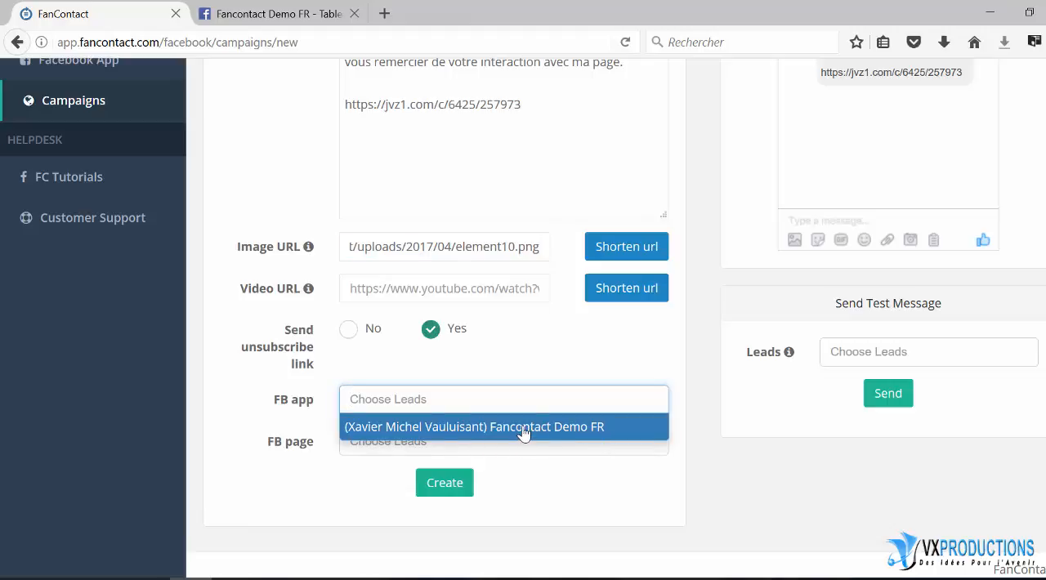
{"action": "left_click", "coordinate": [524, 427]}
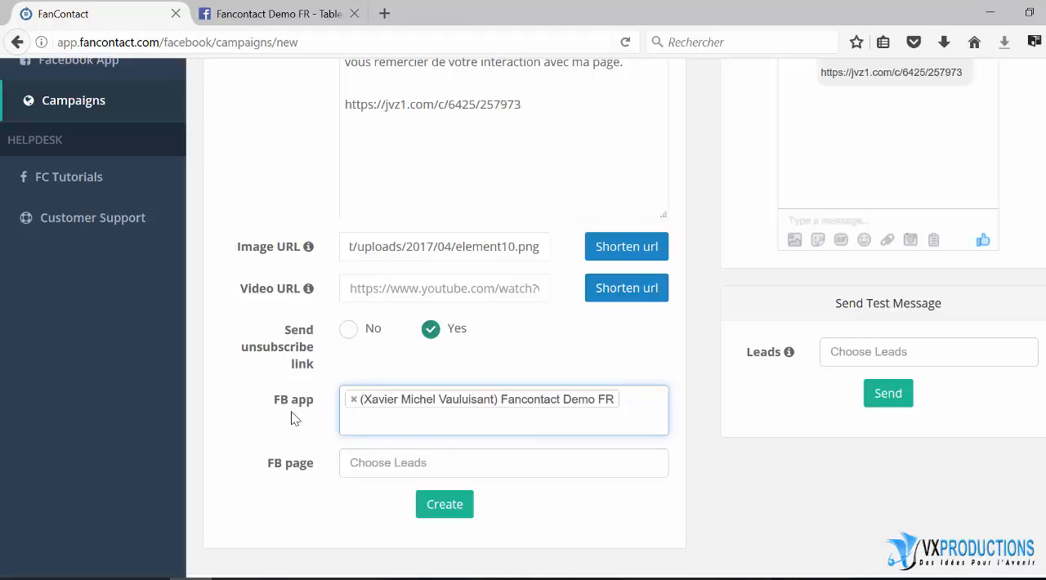
Choose the page "Avec E-dilic - créez votre vitrine virtuelle lucrative en quelques clics" as the campaign's FB page
{"action": "left_click", "coordinate": [356, 463]}
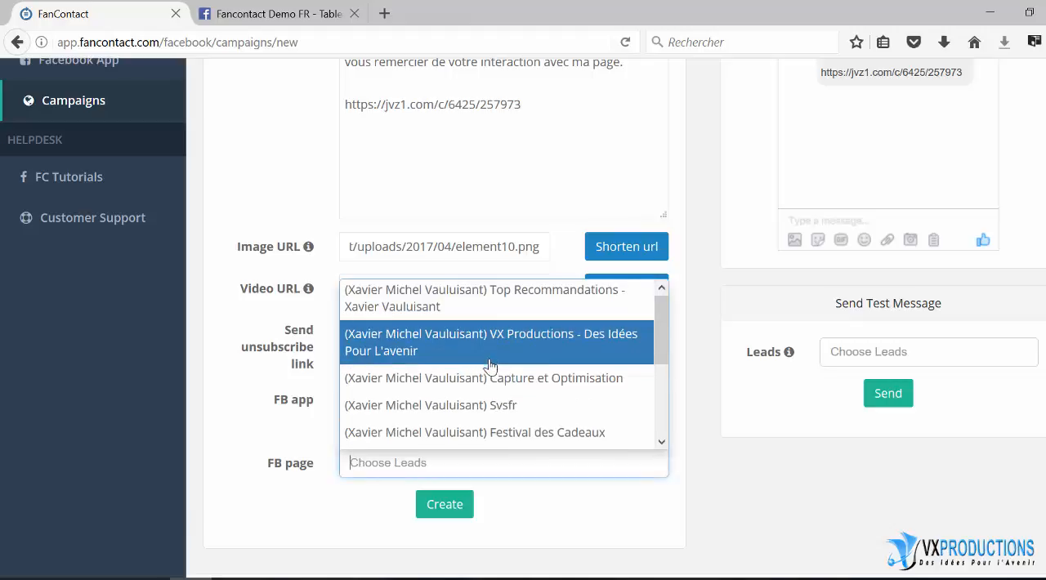
{"action": "scroll", "coordinate": [491, 365], "scroll_direction": "down", "scroll_amount": 2}
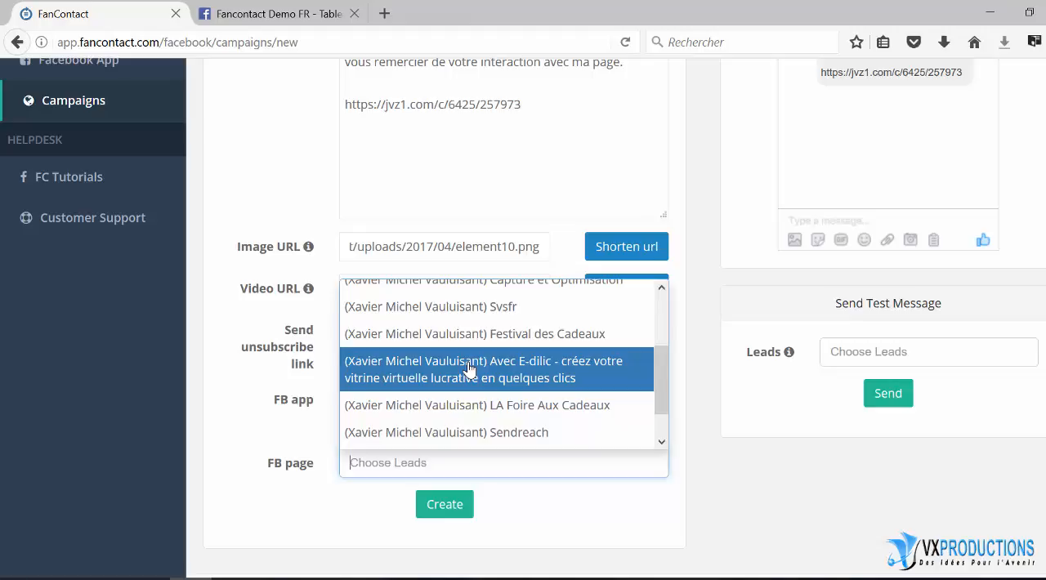
{"action": "left_click", "coordinate": [470, 369]}
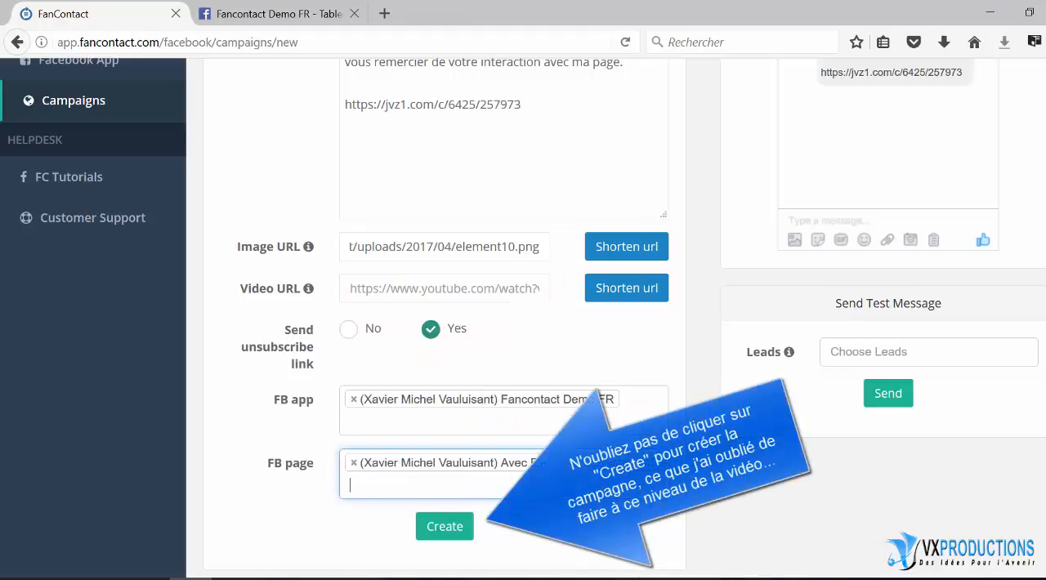
Send a test message of the campaign to the second listed lead of the Avec E-dilic page
{"action": "scroll", "coordinate": [760, 535], "scroll_direction": "up", "scroll_amount": 5}
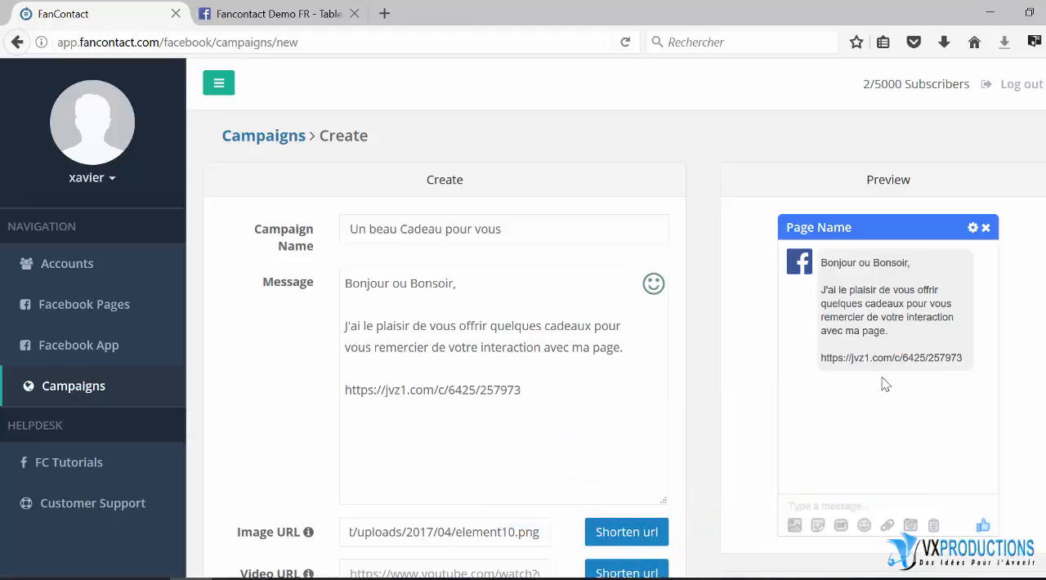
{"action": "scroll", "coordinate": [881, 392], "scroll_direction": "down", "scroll_amount": 2}
{"action": "scroll", "coordinate": [880, 397], "scroll_direction": "down", "scroll_amount": 1}
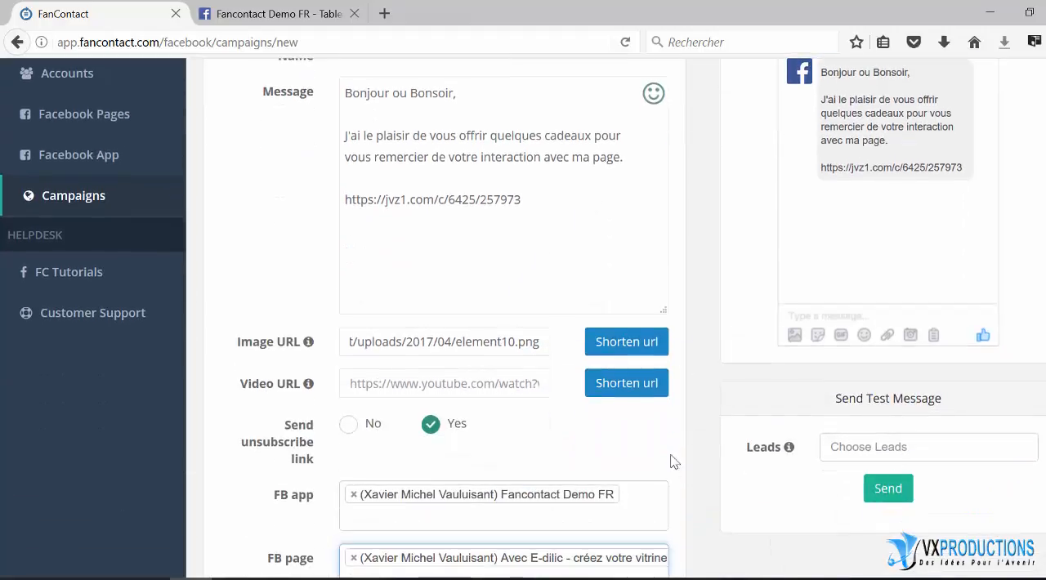
{"action": "left_click", "coordinate": [847, 447]}
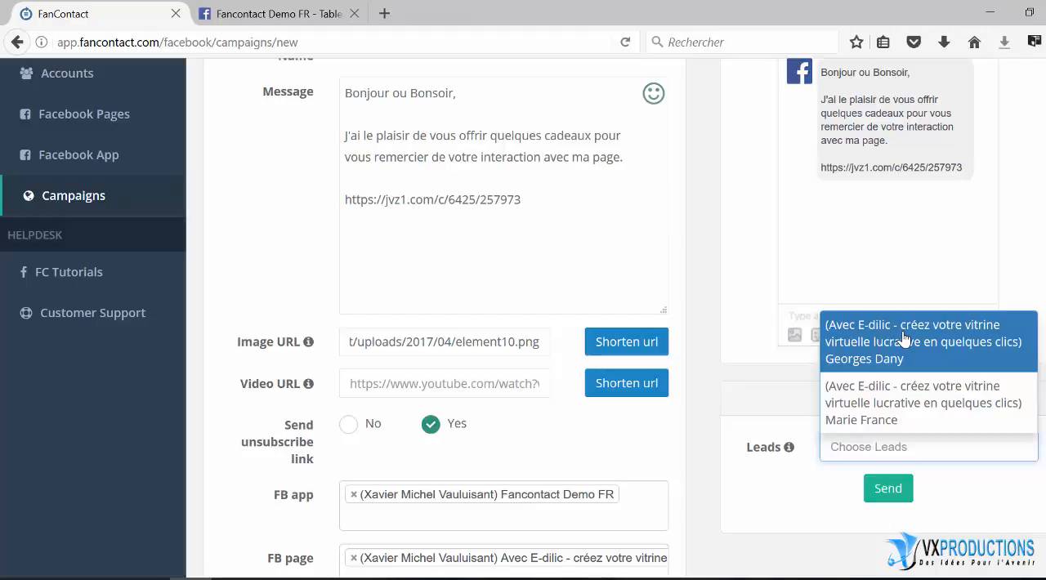
{"action": "left_click", "coordinate": [858, 449]}
{"action": "left_click", "coordinate": [899, 401]}
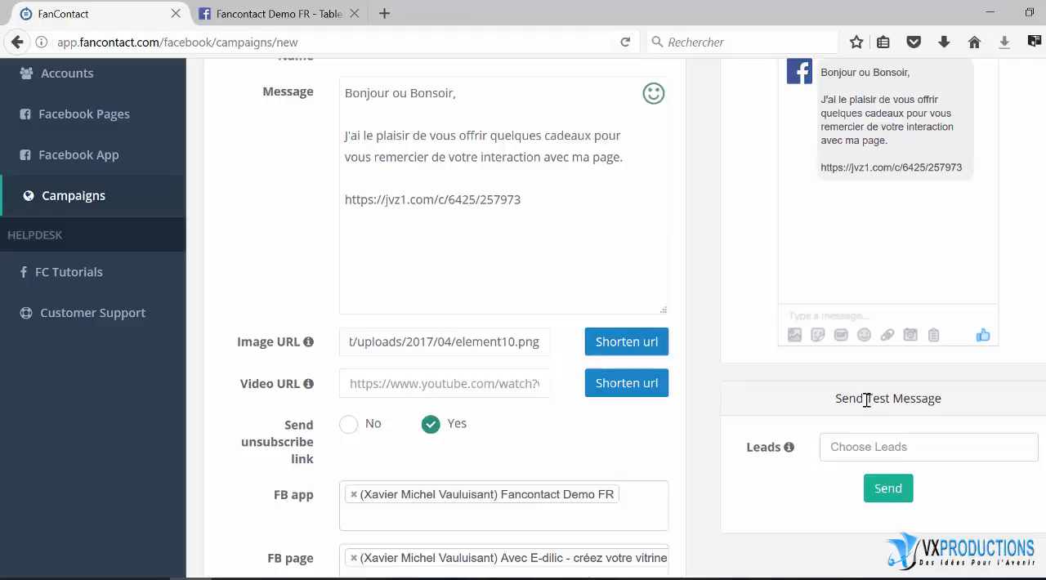
{"action": "left_click", "coordinate": [852, 449]}
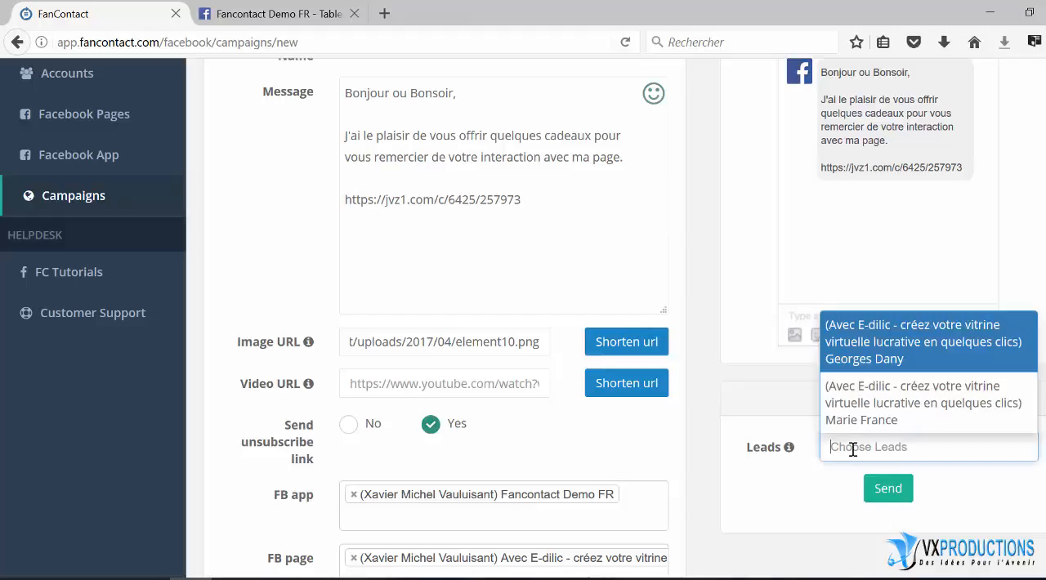
{"action": "left_click", "coordinate": [868, 403]}
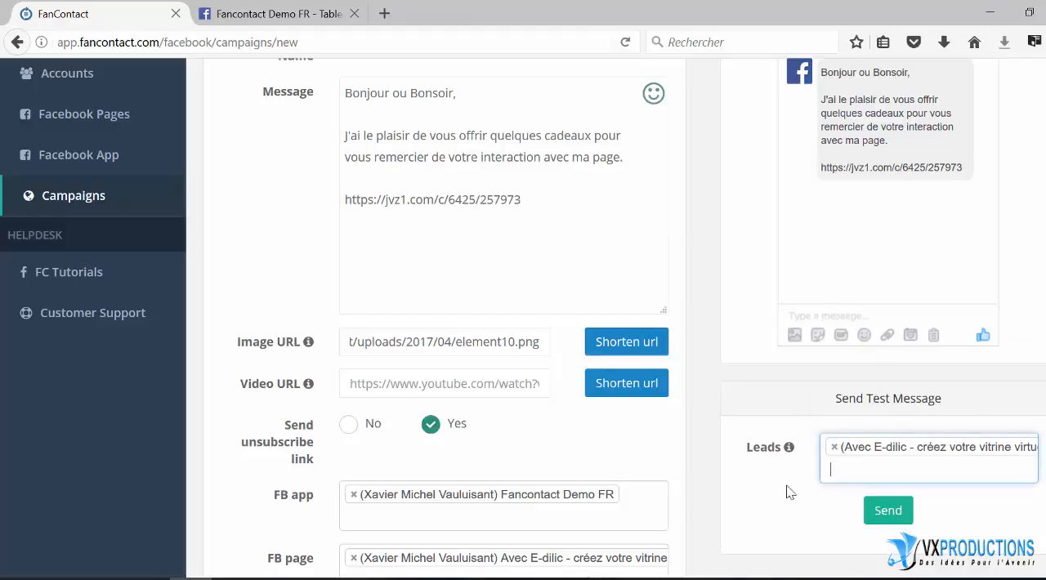
{"action": "left_click", "coordinate": [886, 512]}
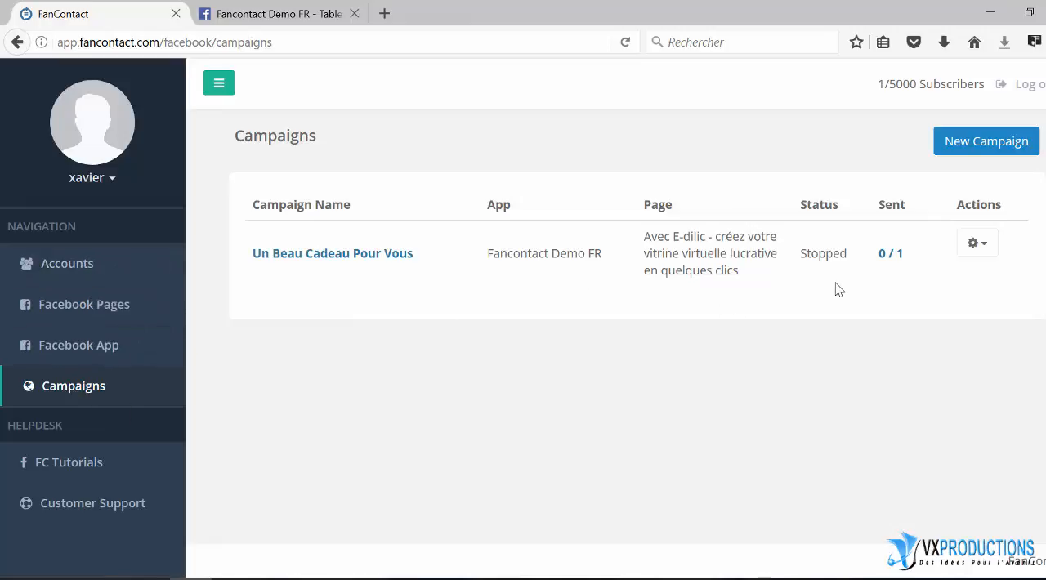
Check the sending status of the "Un Beau Cadeau Pour Vous" campaign
{"action": "left_click", "coordinate": [984, 250]}
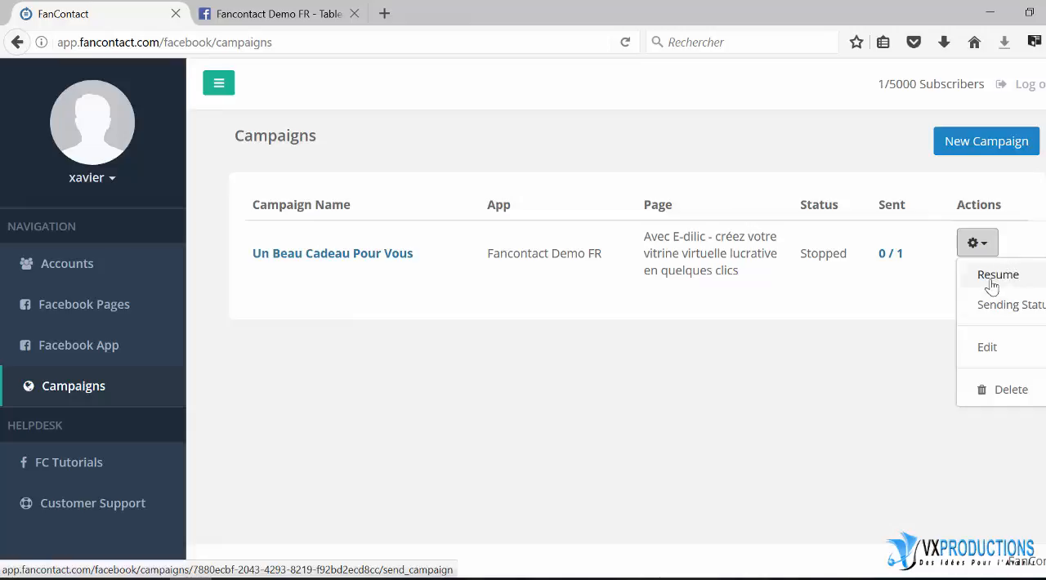
{"action": "left_click", "coordinate": [999, 316]}
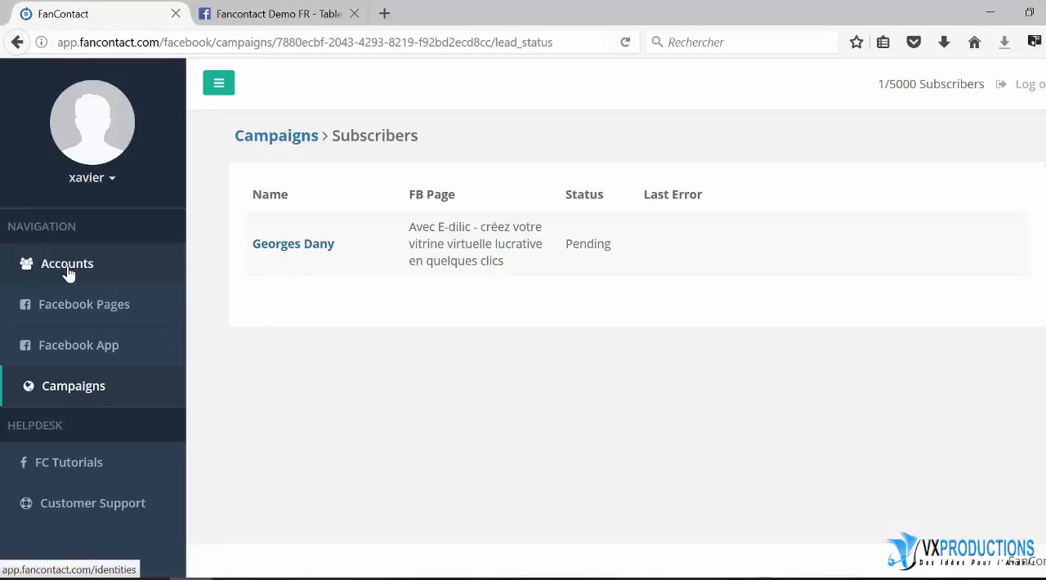
Review the Facebook pages list and the actions available for the Avec E-dilic page
{"action": "left_click", "coordinate": [71, 304]}
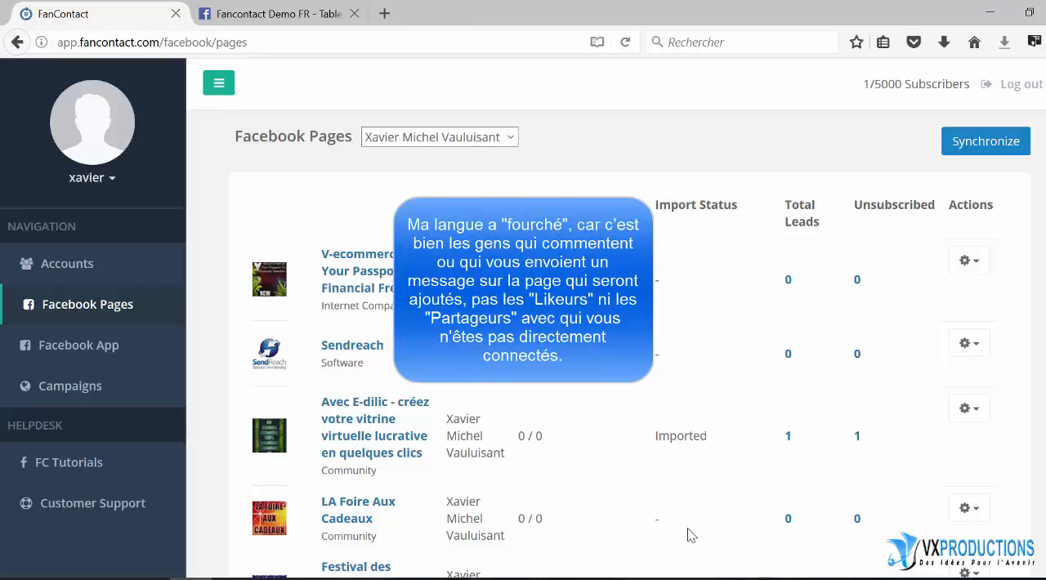
{"action": "left_click", "coordinate": [969, 408]}
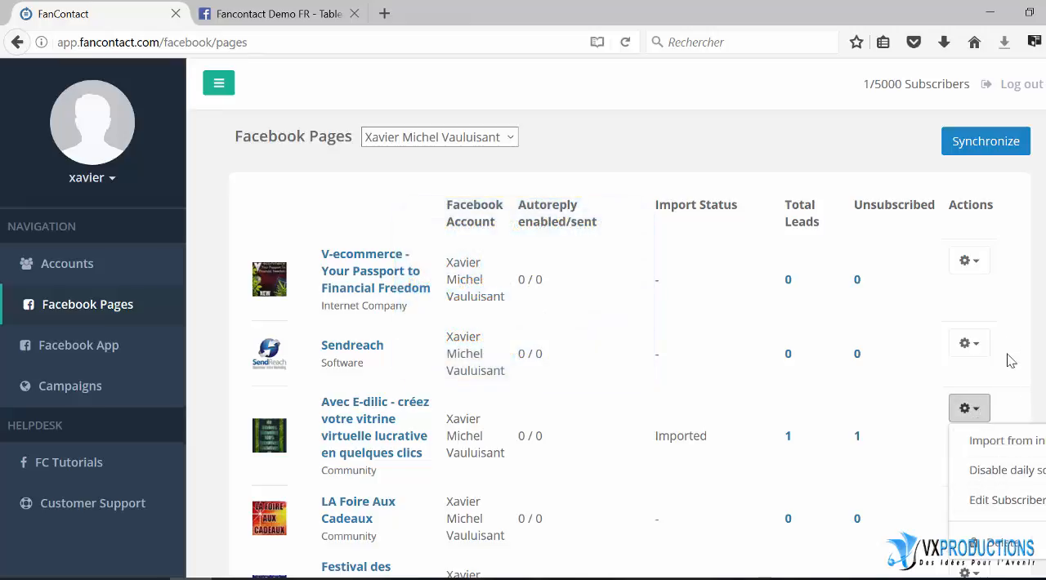
{"action": "left_click", "coordinate": [1017, 299]}
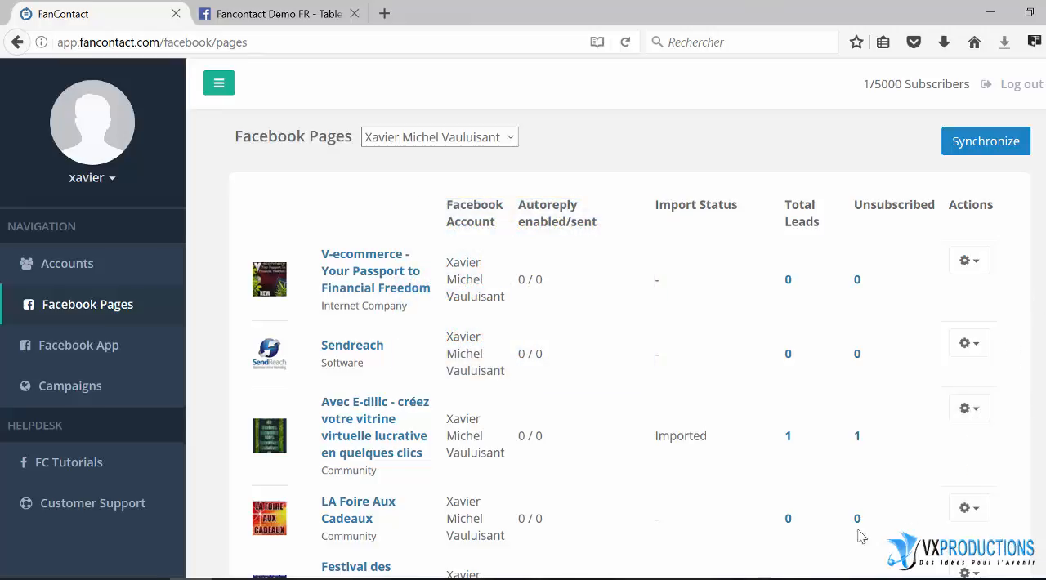